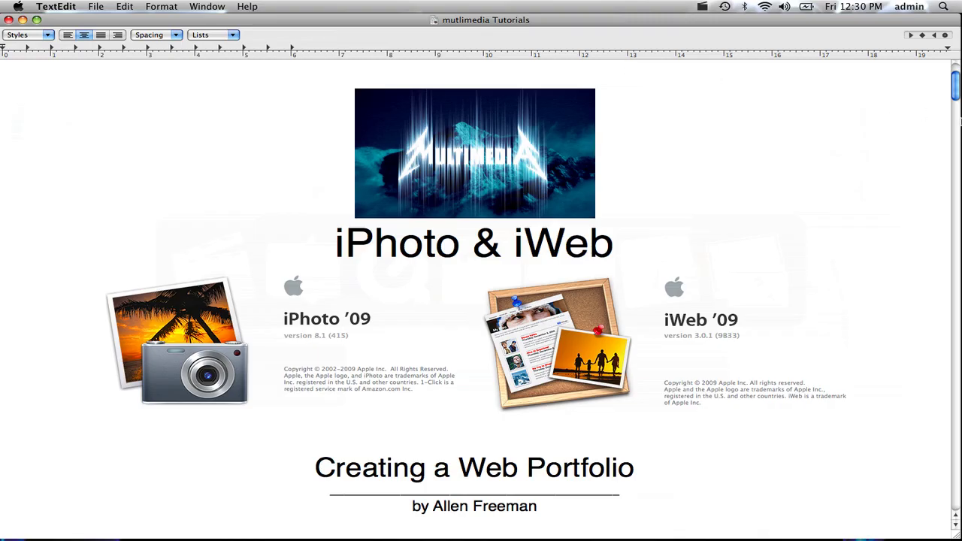
Launch iWeb from Finder's Applications folder to bring up its template chooser.
mouse_move(367, 530)
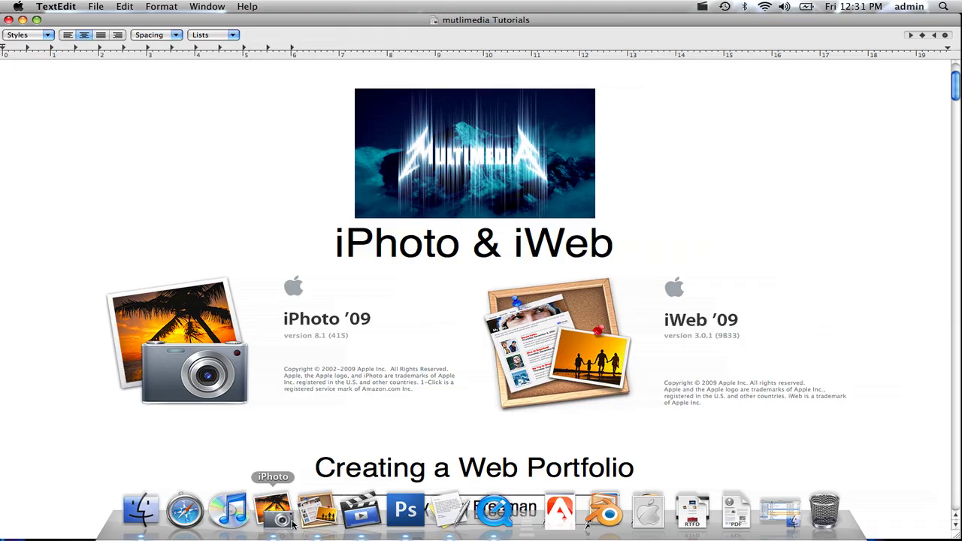
click(142, 517)
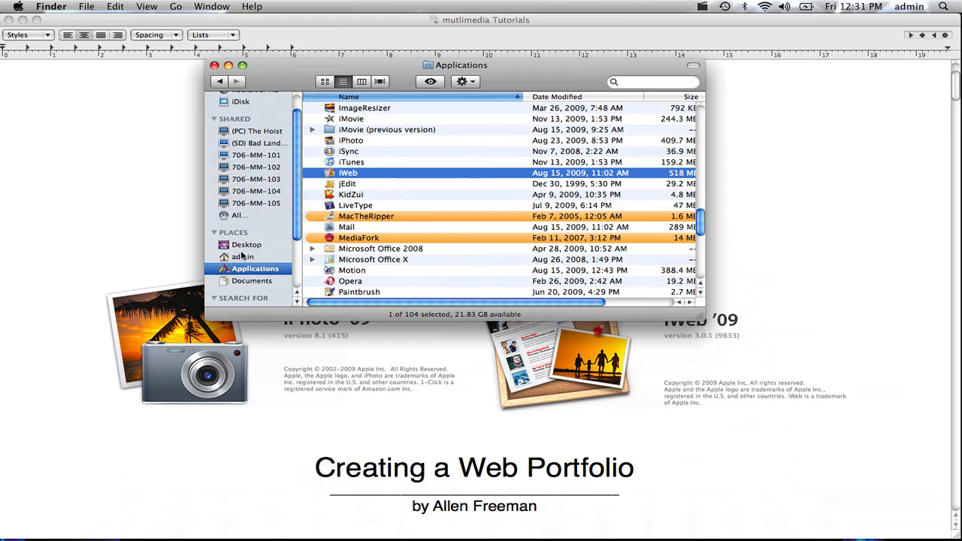
double_click(345, 175)
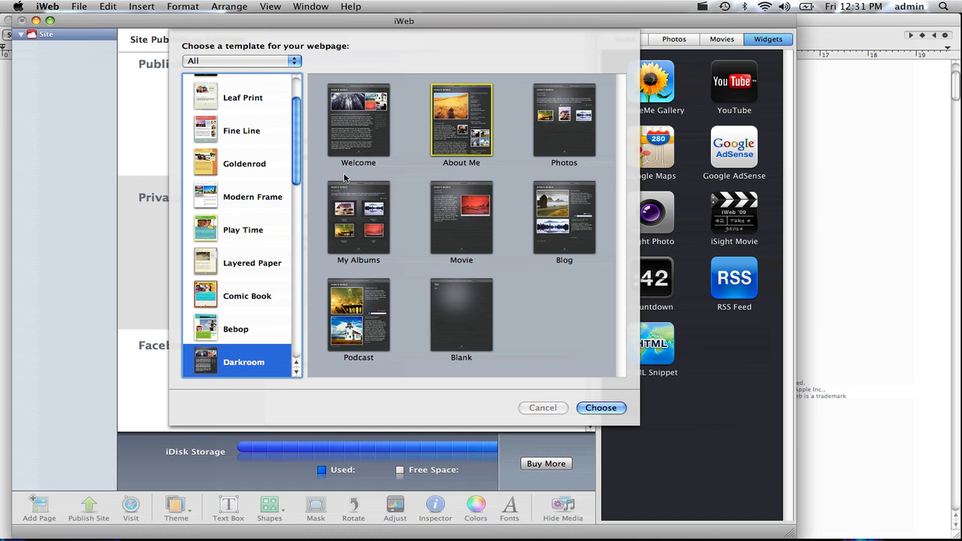
Preview the Comic Book, Modern Frame and Layered Paper themes, then create a Darkroom About Me page.
click(253, 298)
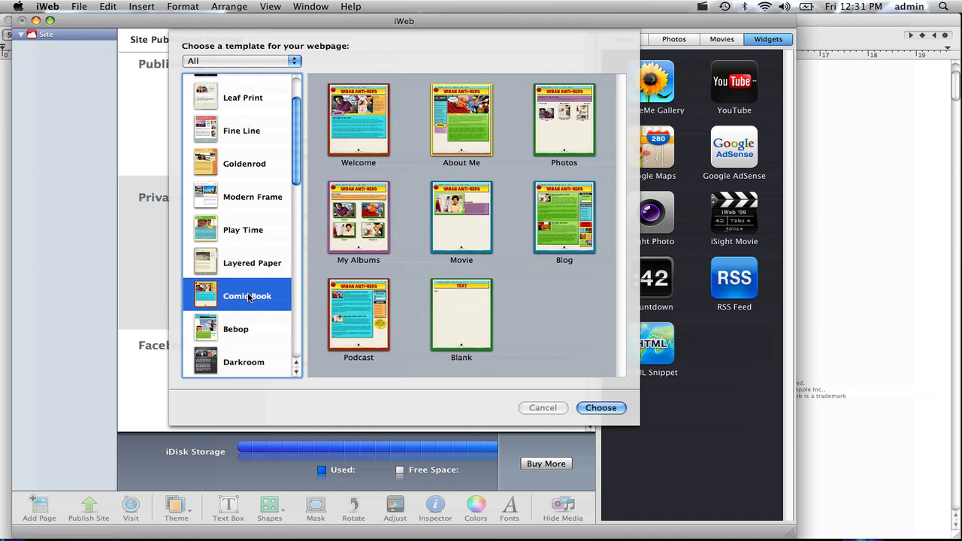
click(248, 200)
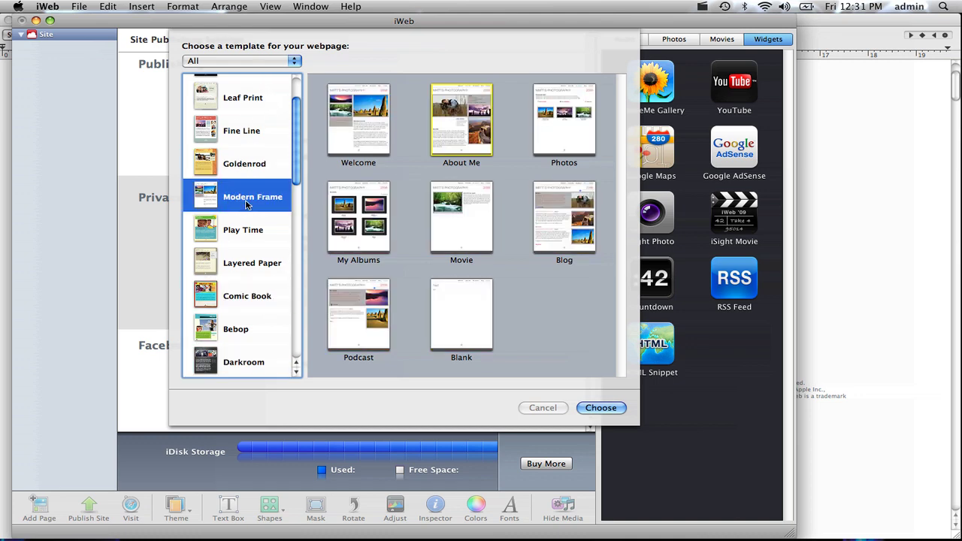
click(248, 251)
click(247, 300)
scroll(243, 306, down, 1)
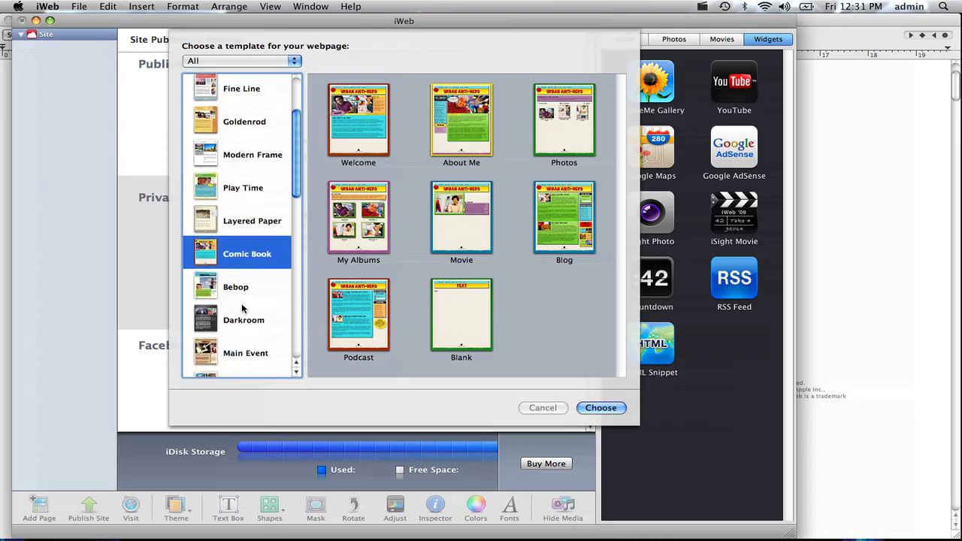
click(233, 323)
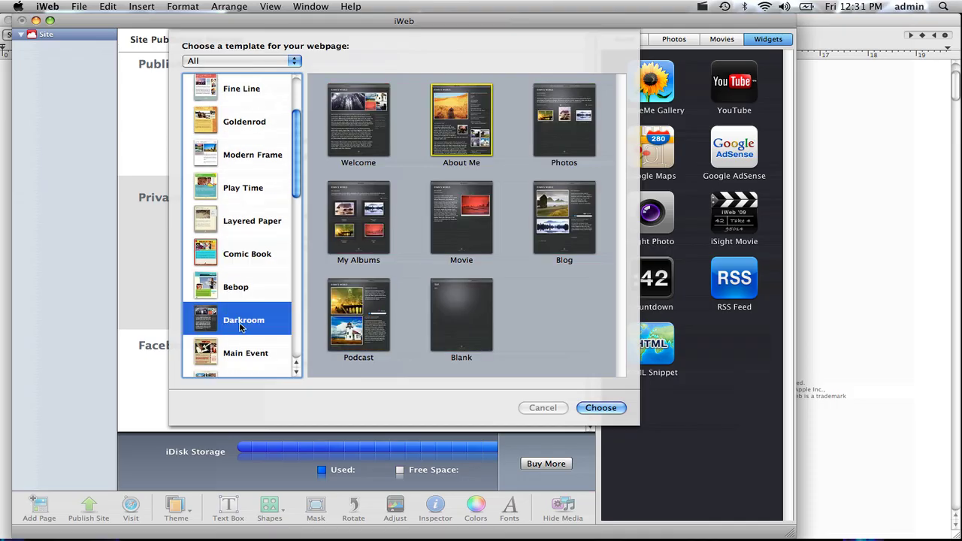
click(601, 408)
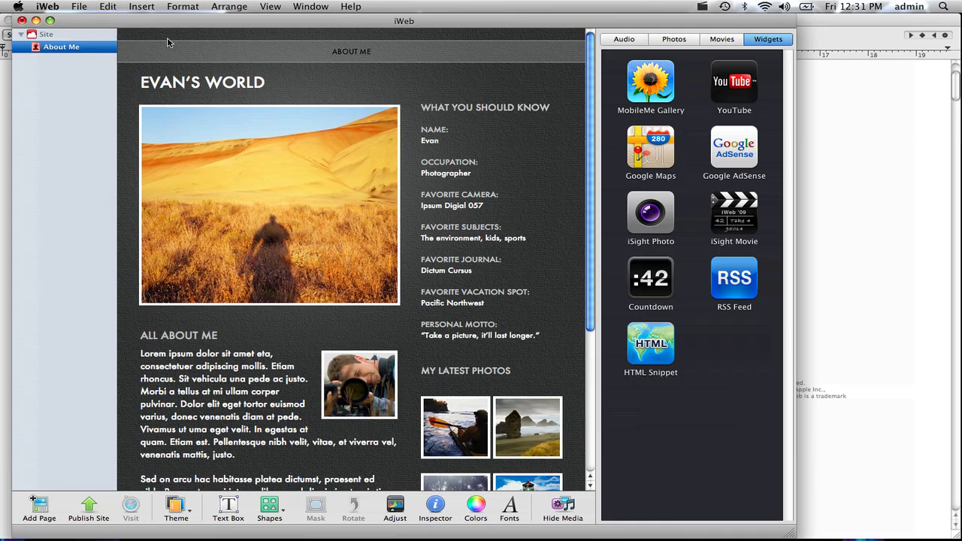
Open and cancel the File > New Page chooser, then select the page's iSight Photo box.
click(81, 7)
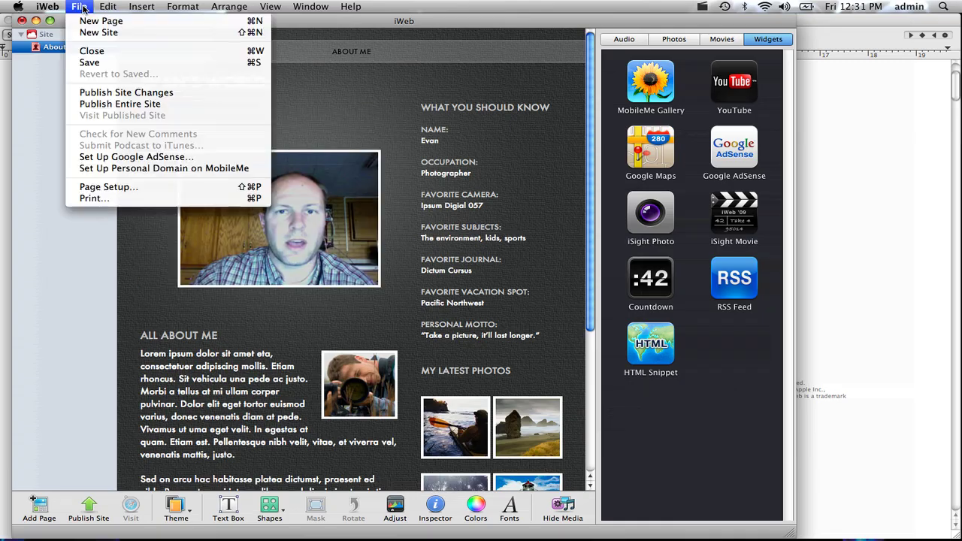
click(201, 63)
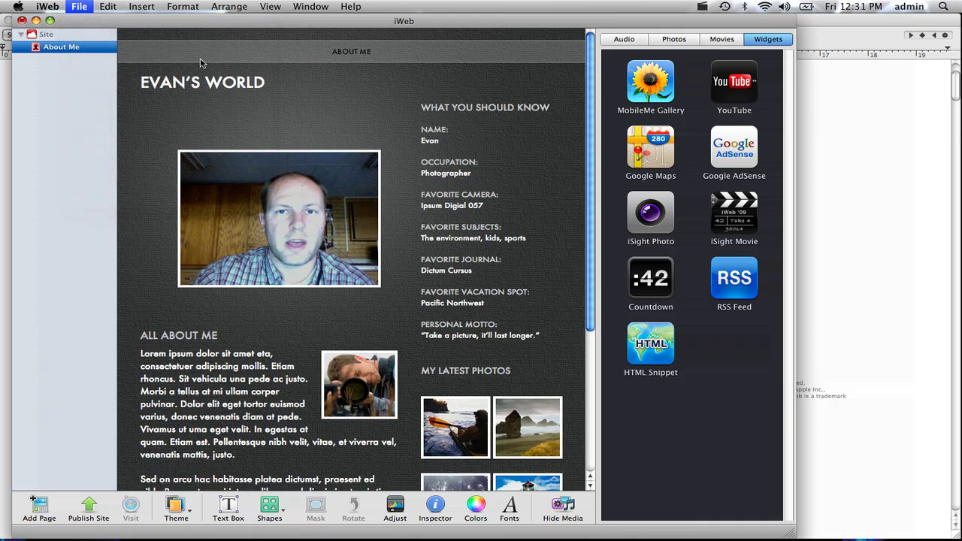
click(469, 129)
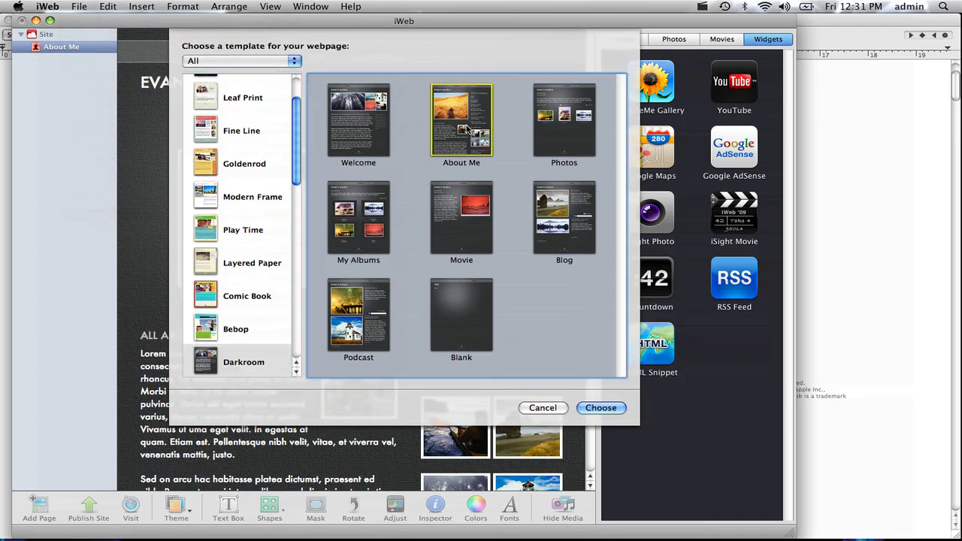
click(373, 215)
click(440, 147)
click(543, 409)
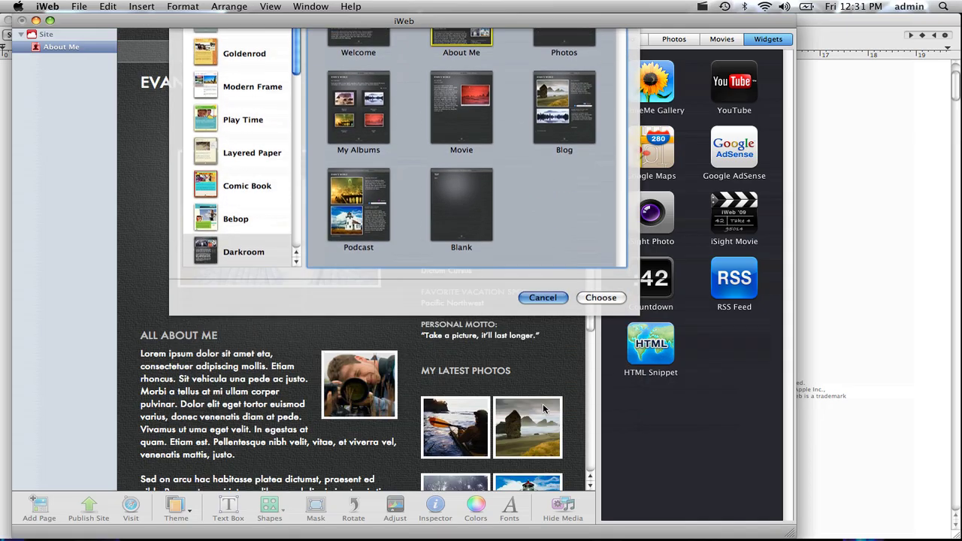
click(293, 215)
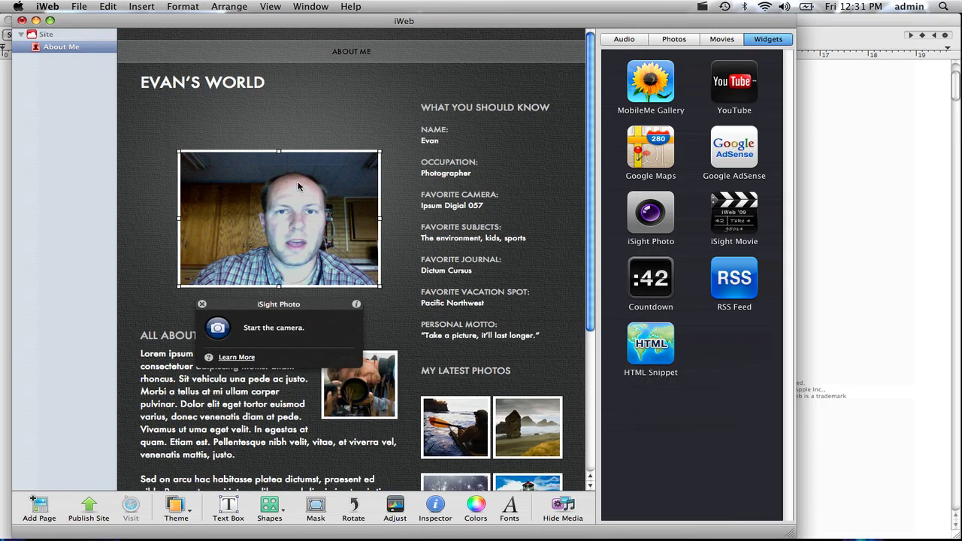
scroll(316, 184, down, 2)
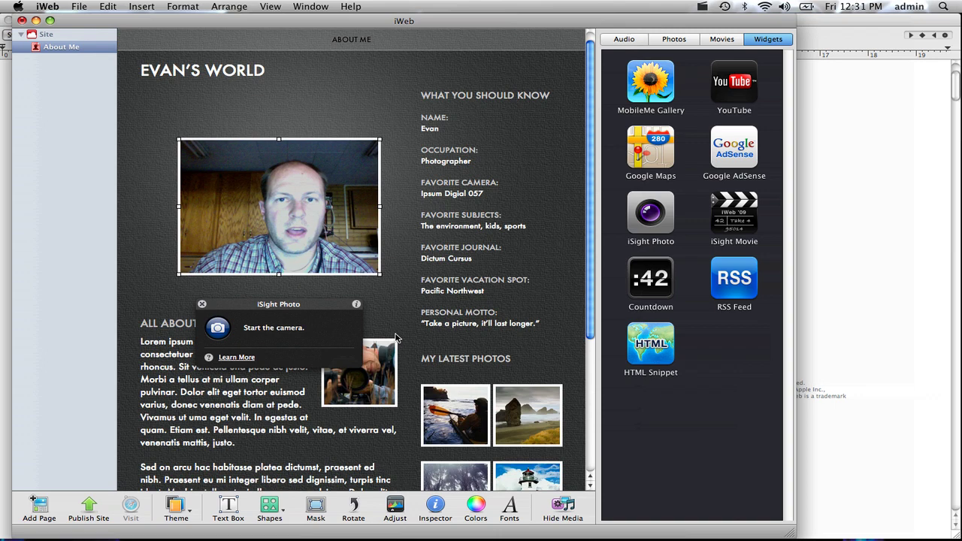
Drag the IMG_7599 skier photo from the Photos browser into the small All About Me picture.
click(675, 39)
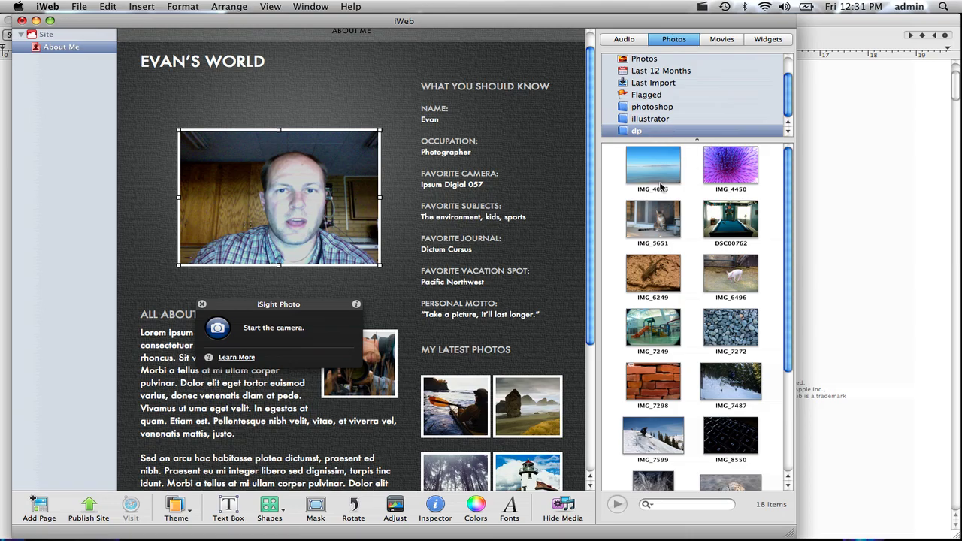
scroll(688, 275, down, 1)
scroll(689, 277, down, 5)
drag(653, 285, 345, 346)
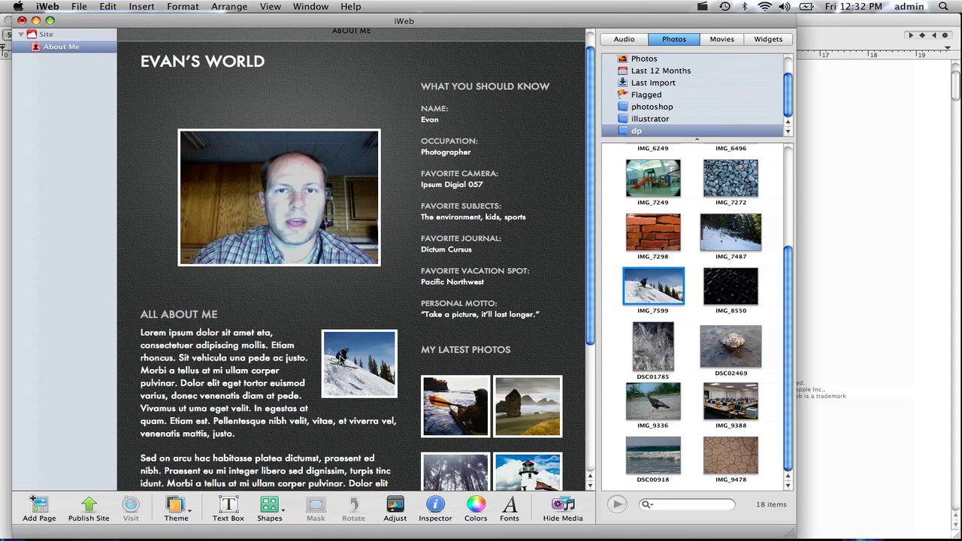
Zoom the skier photo inside its mask and centre the skier in the frame.
click(350, 361)
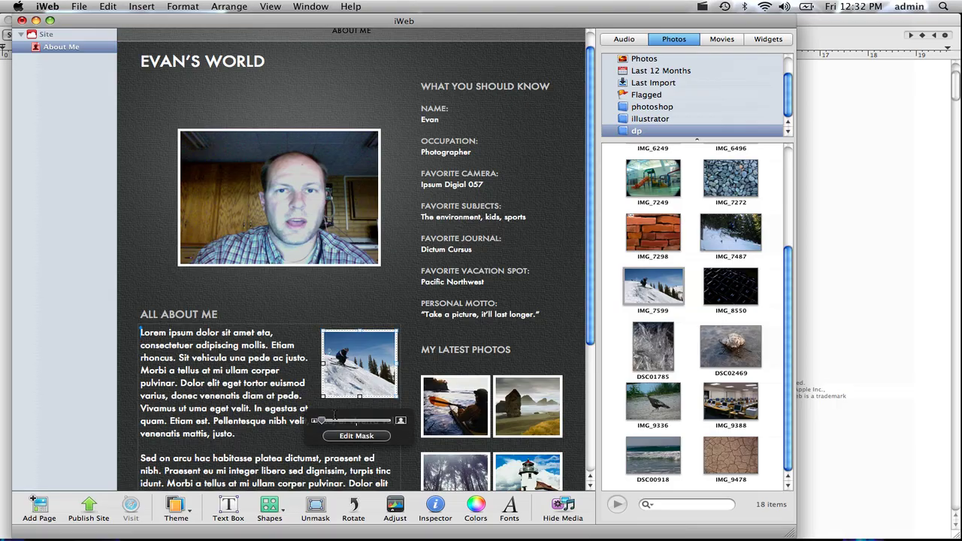
drag(324, 423, 333, 422)
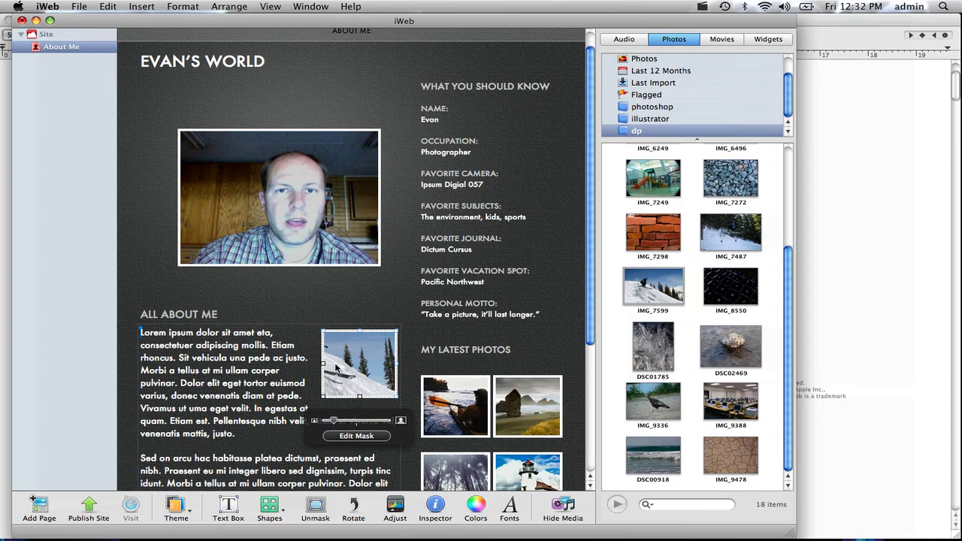
drag(342, 363, 367, 370)
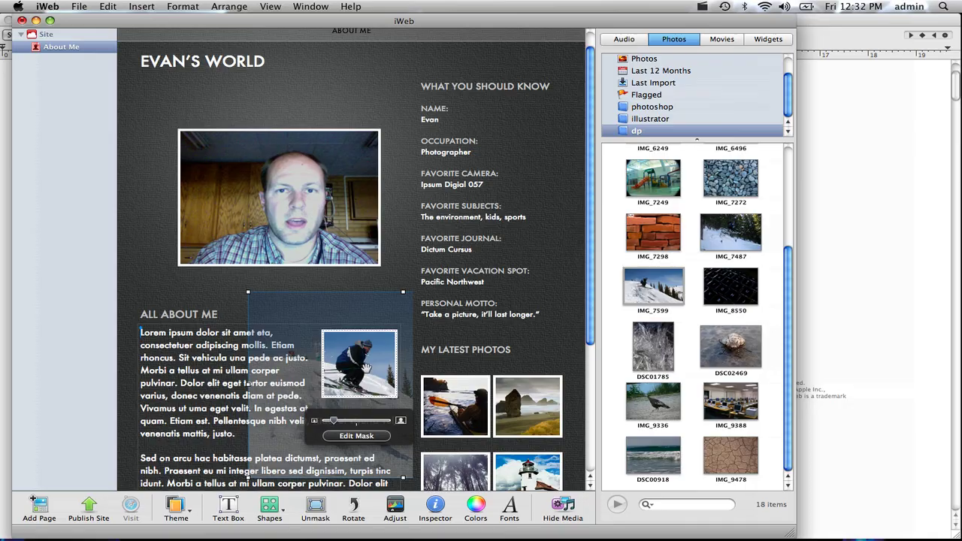
click(218, 293)
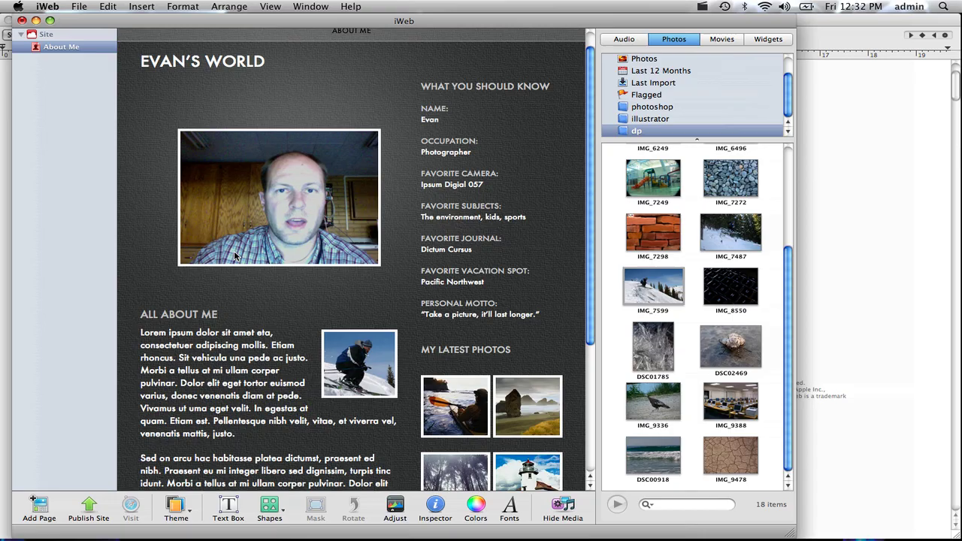
Delete the main photo and capture a webcam snapshot with a new iSight Photo widget.
click(262, 212)
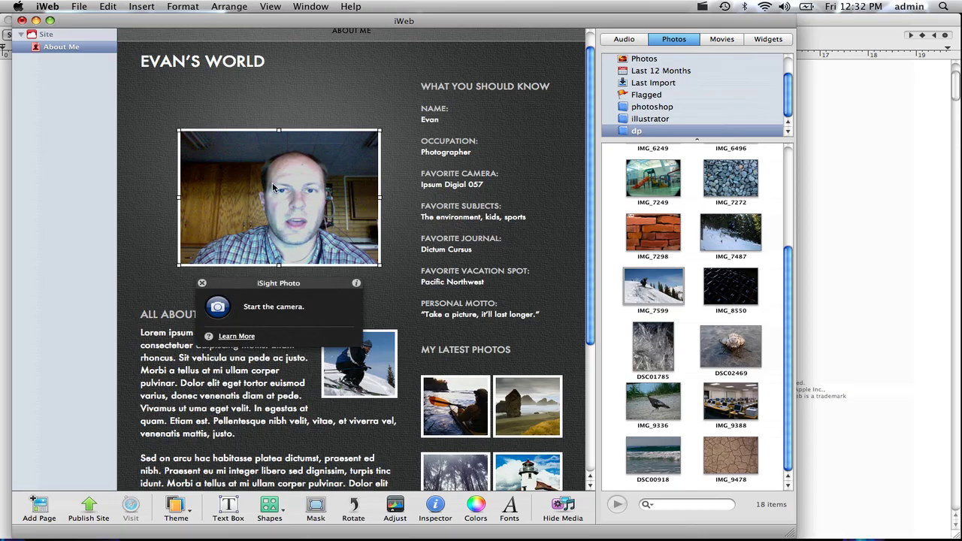
key(BackSpace)
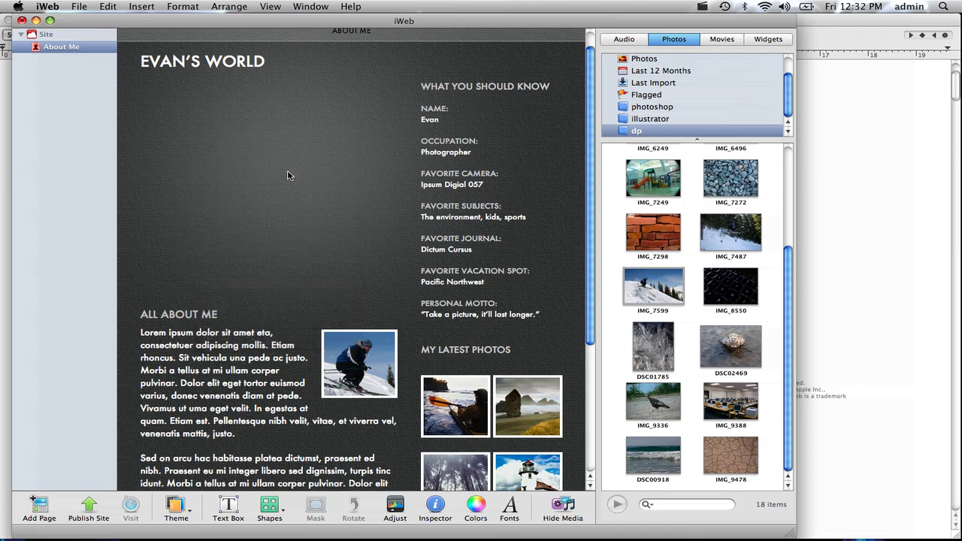
click(766, 39)
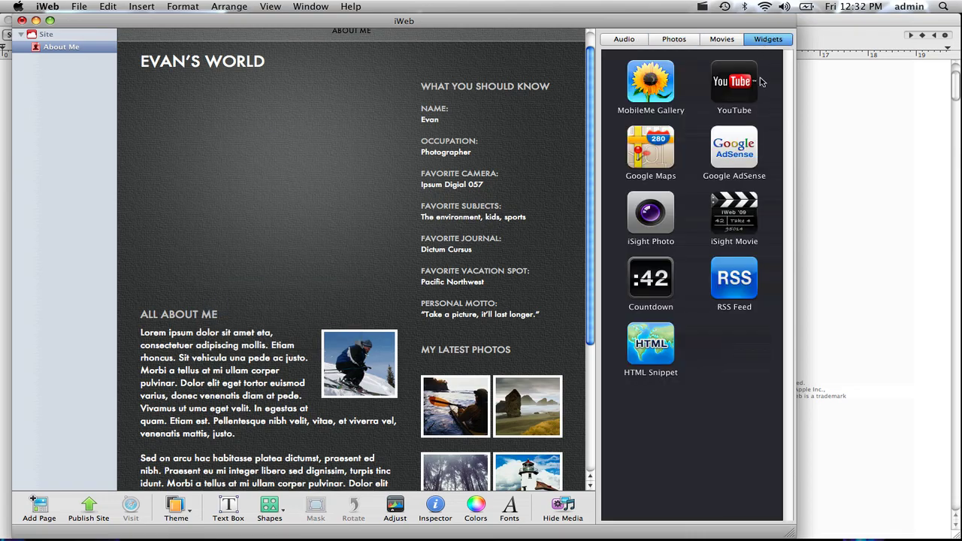
drag(659, 213, 257, 187)
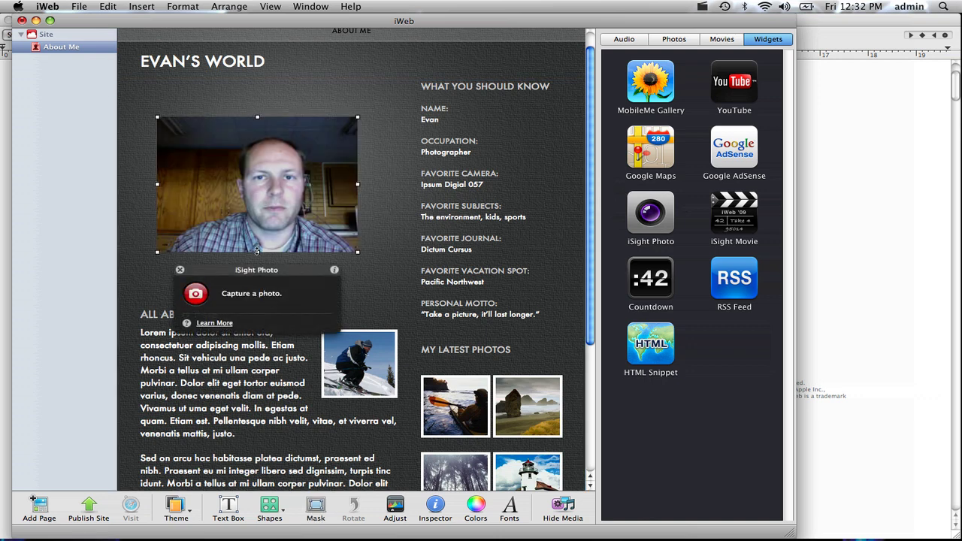
click(196, 293)
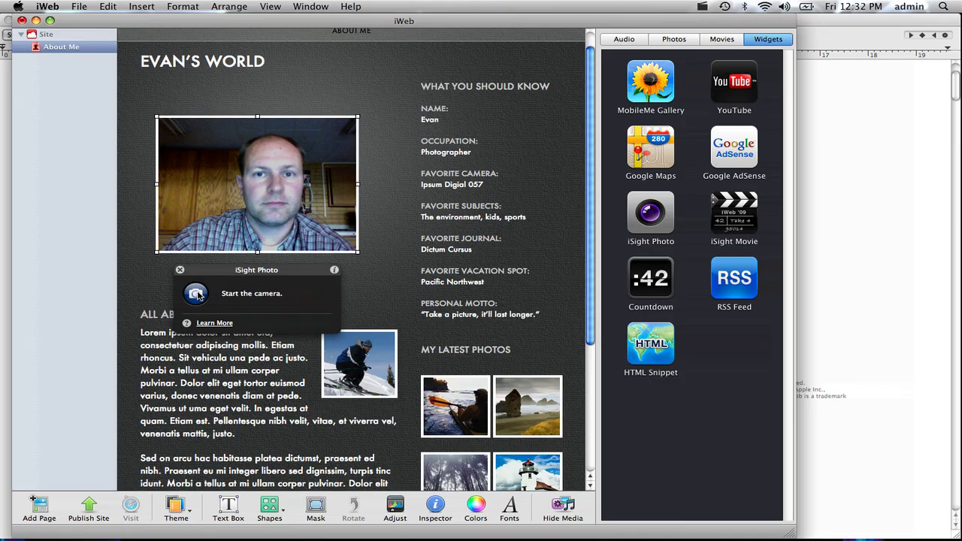
click(386, 229)
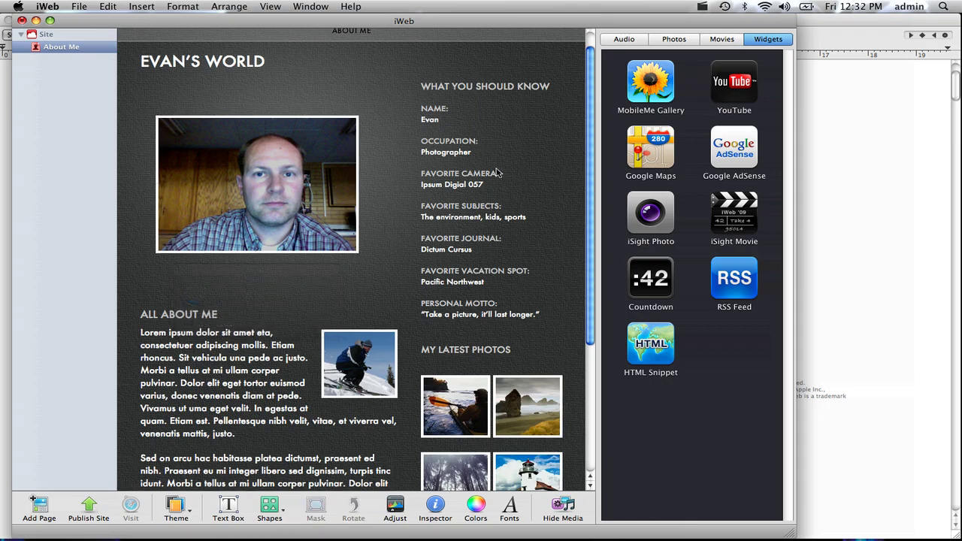
Retitle the About Me page with the owner's name, then select the All About Me text boxes.
scroll(329, 409, down, 2)
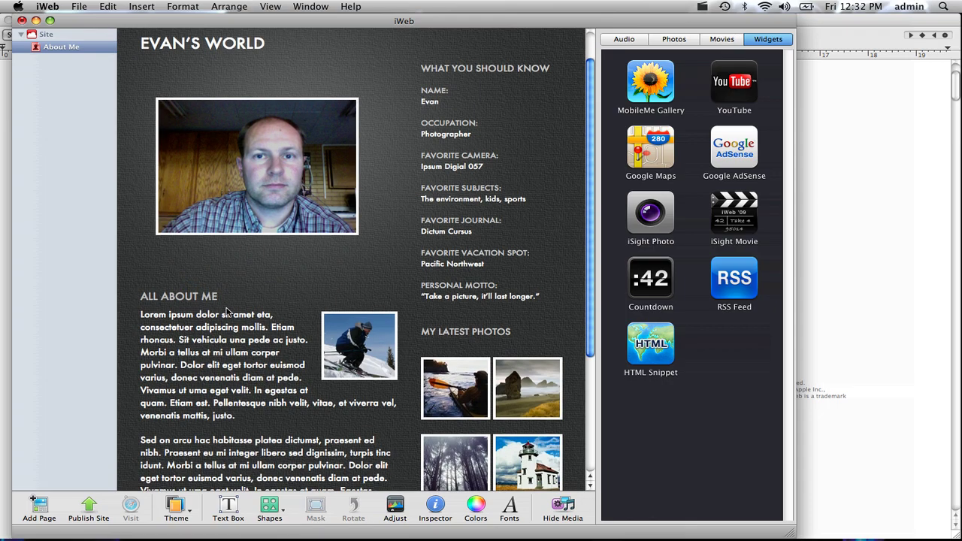
scroll(237, 82, up, 2)
click(222, 66)
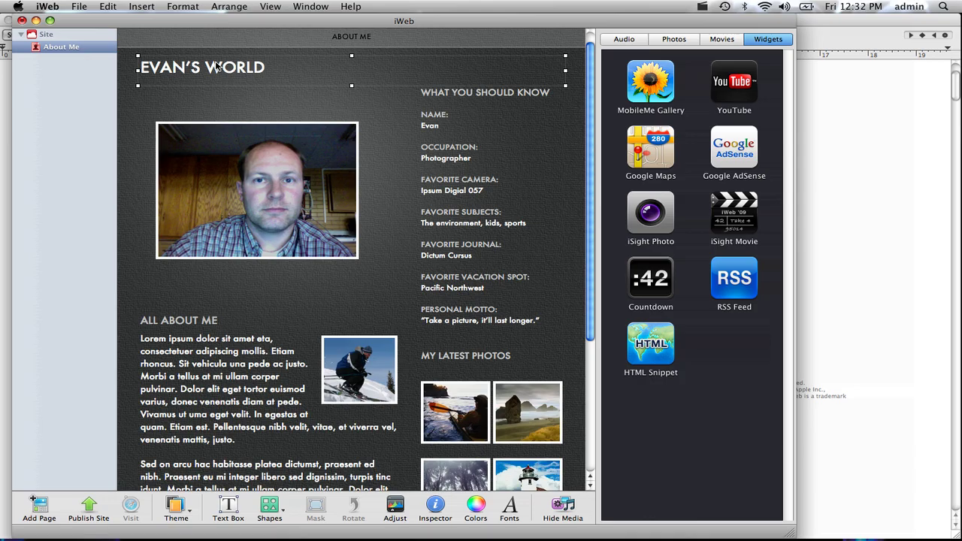
double_click(221, 66)
text(M)
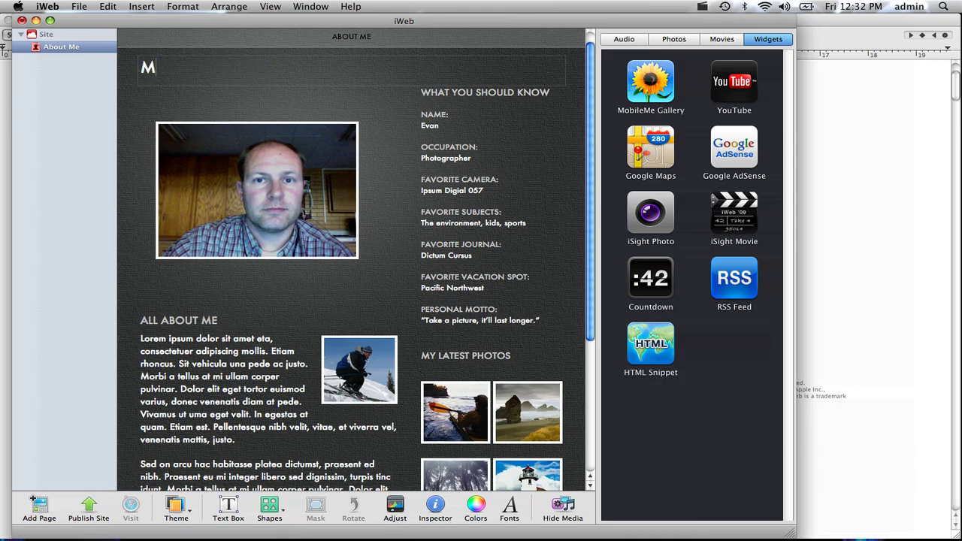
text(R. FREEMAN)
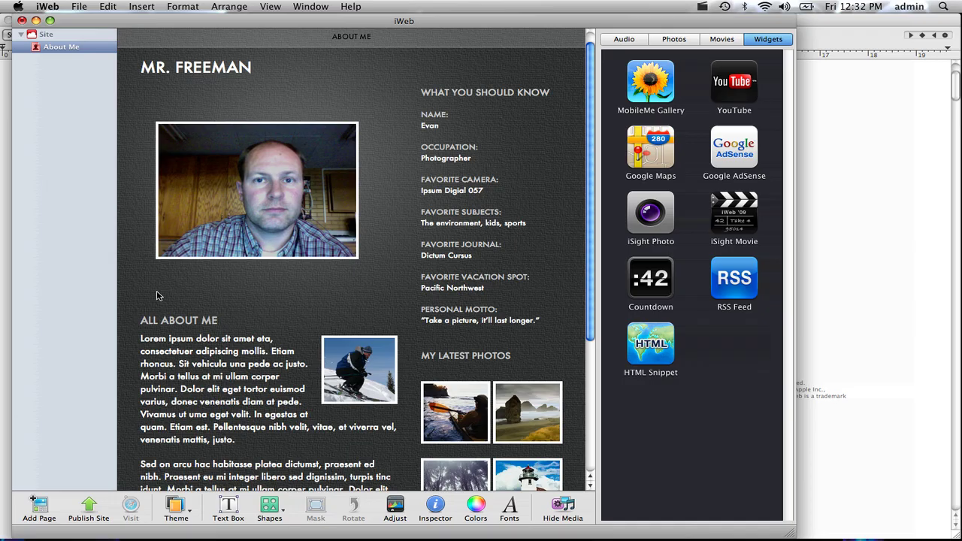
click(161, 294)
click(183, 325)
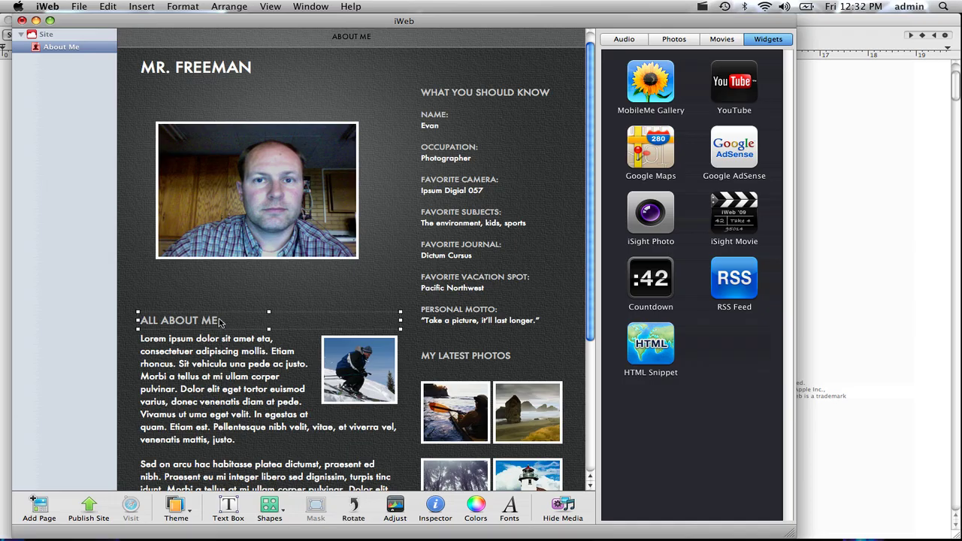
click(223, 343)
click(220, 342)
key(super+a)
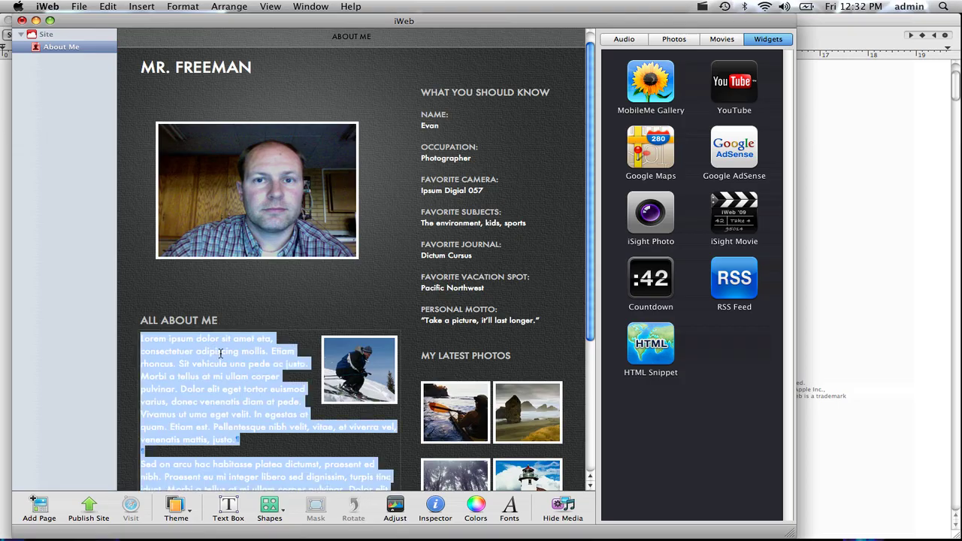
text(sdfdsfsd)
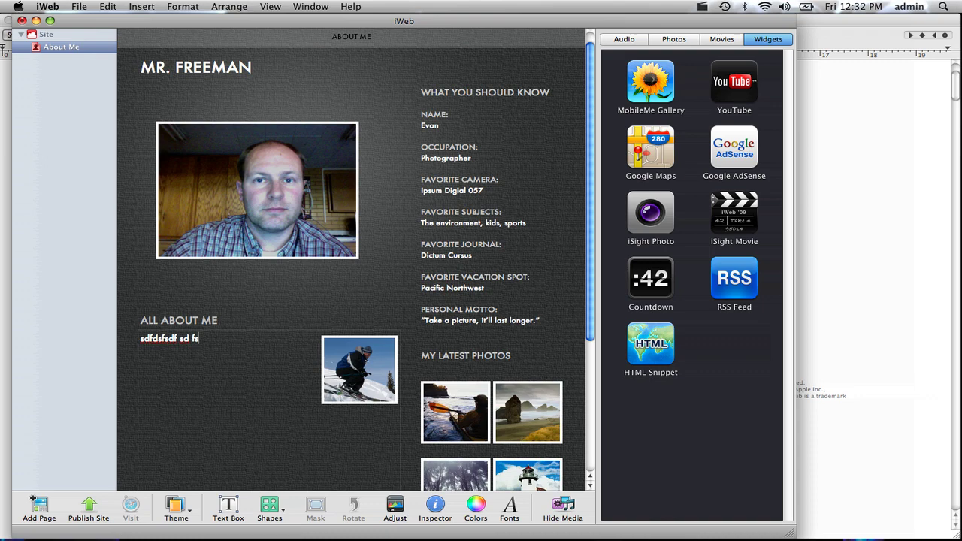
key(super+z)
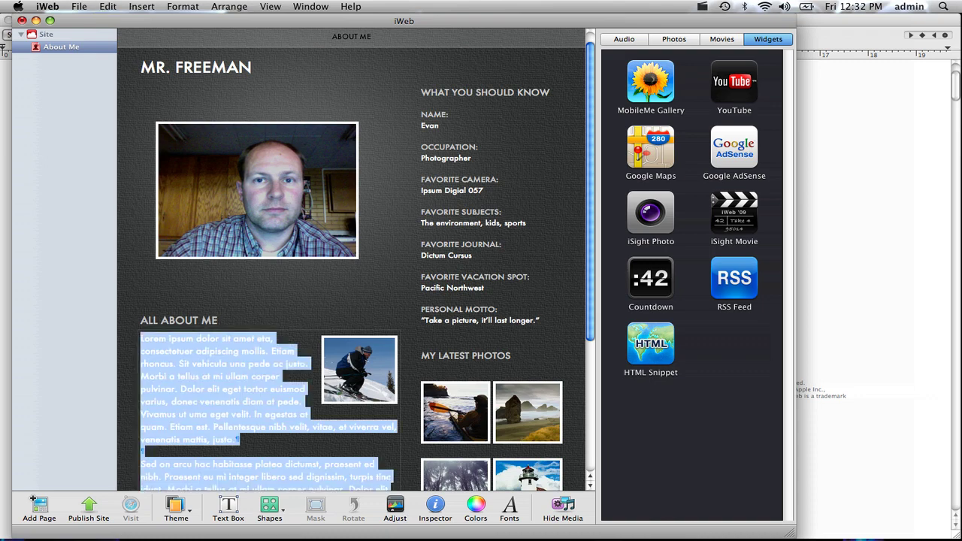
click(282, 301)
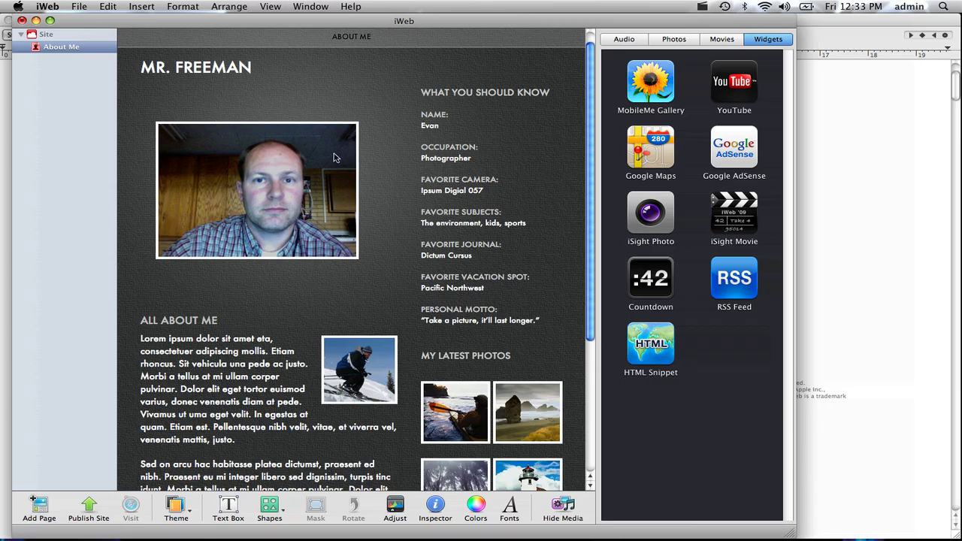
scroll(336, 154, up, 2)
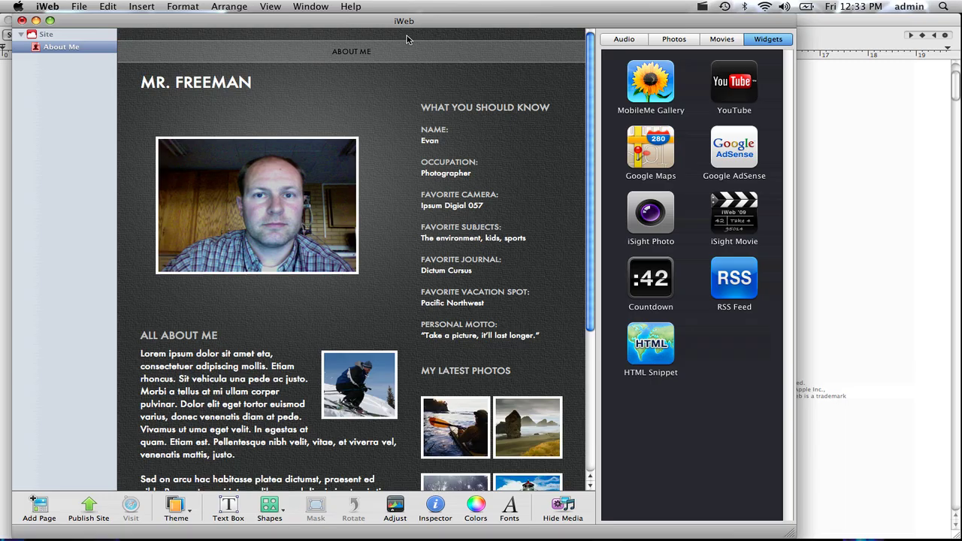
click(83, 8)
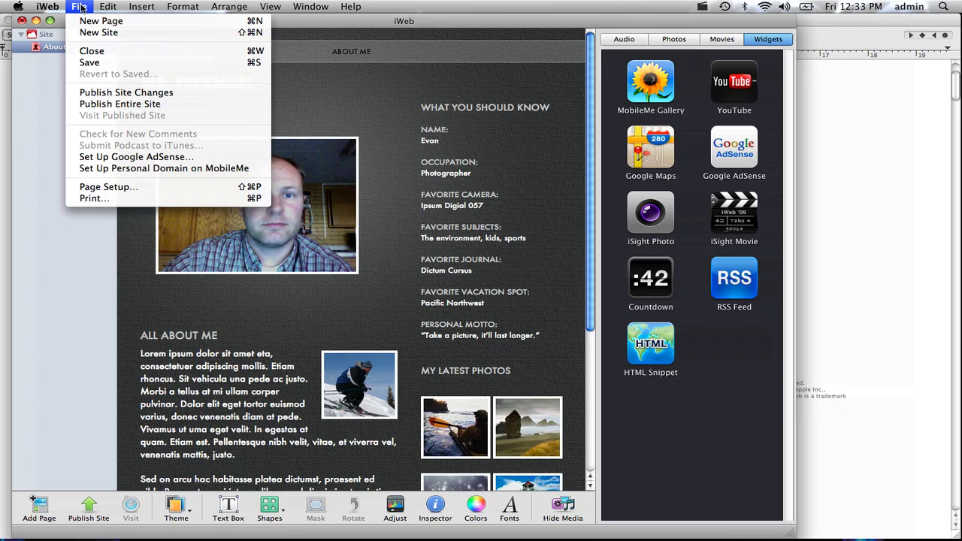
Add a new page to the site using the Darkroom My Albums template.
click(87, 22)
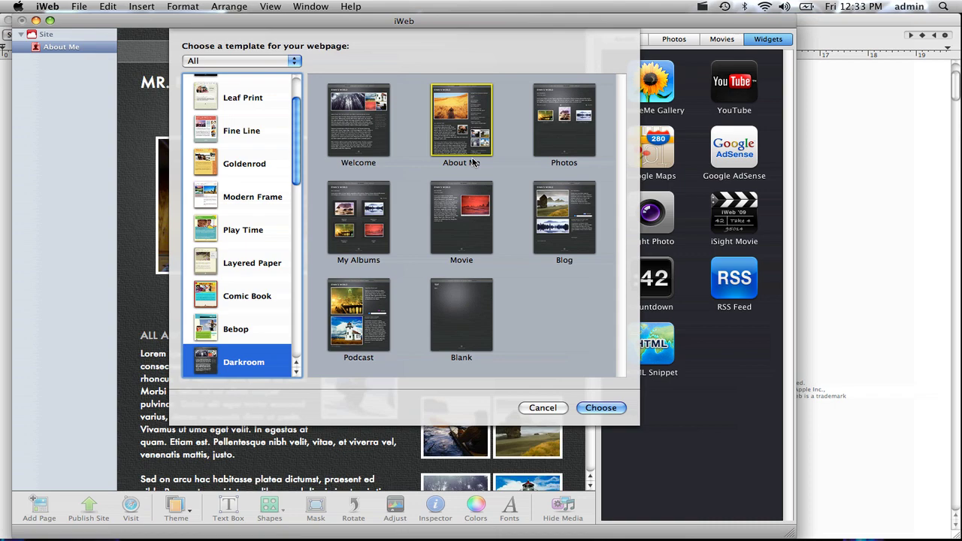
click(357, 226)
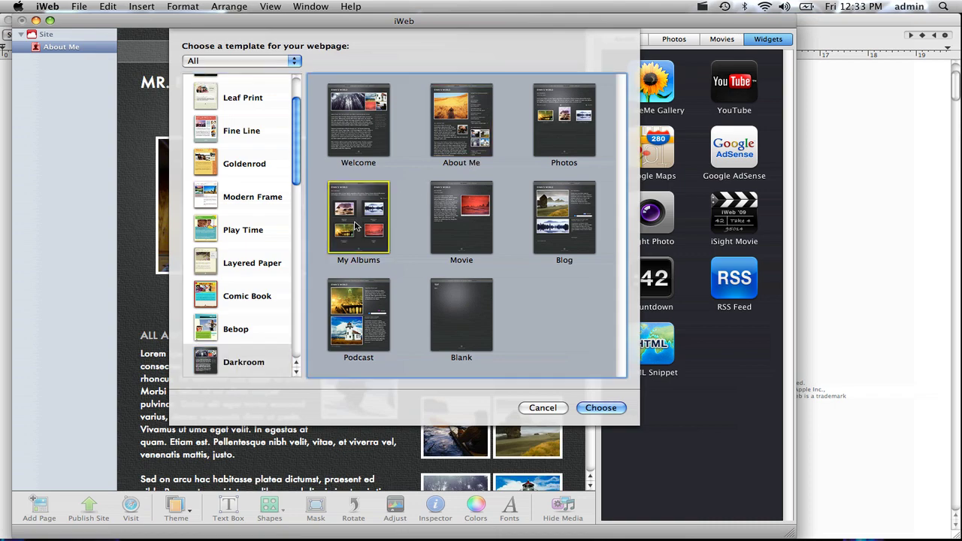
click(601, 408)
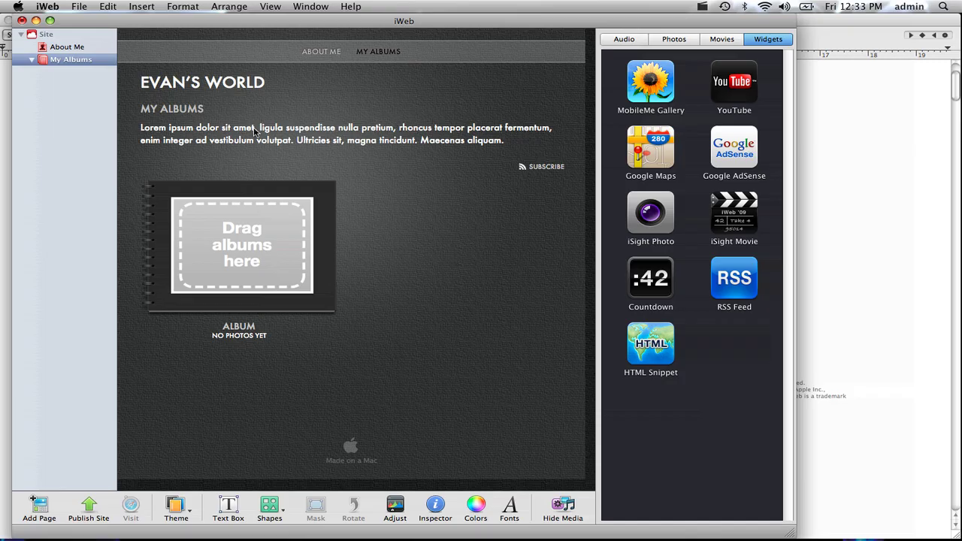
Drag the photoshop album from the Photos browser onto the My Albums page.
click(672, 43)
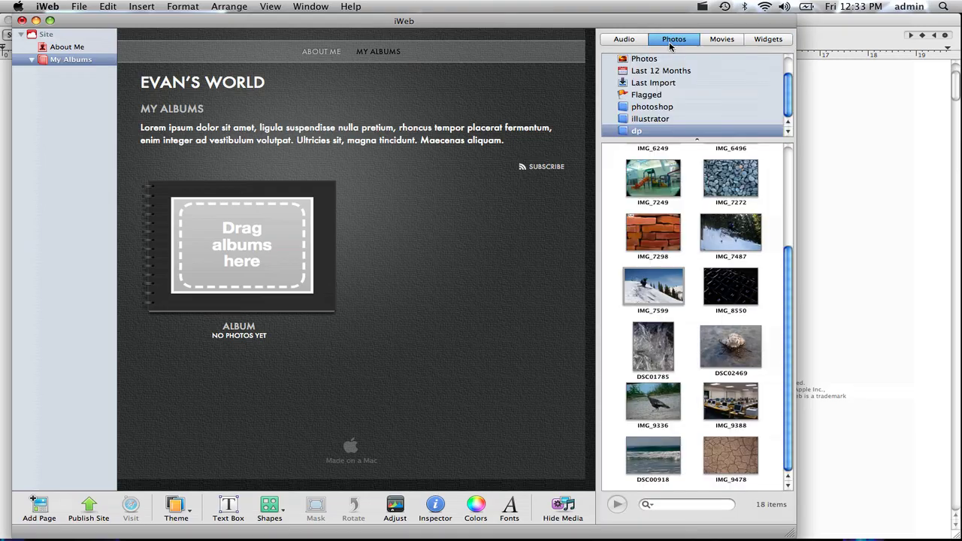
click(652, 108)
click(643, 117)
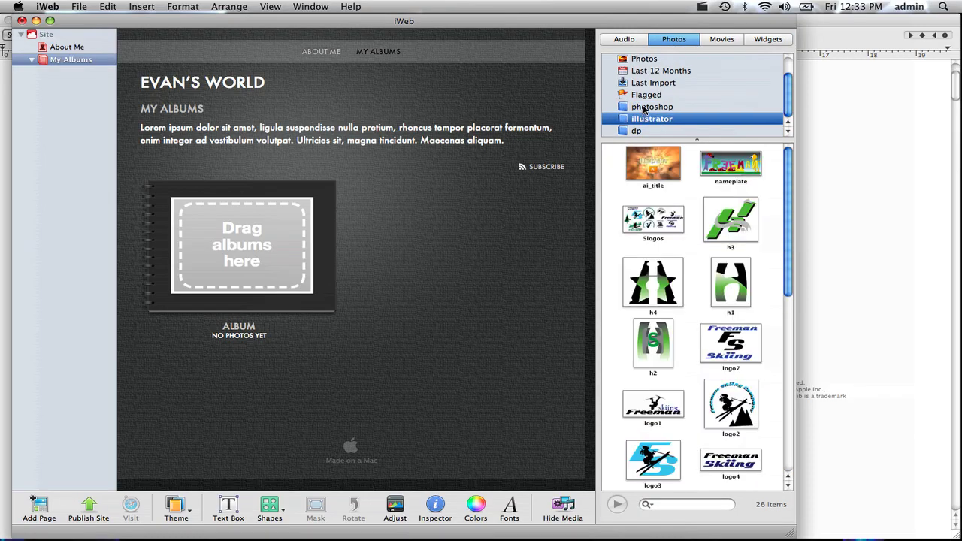
click(645, 109)
drag(645, 109, 274, 237)
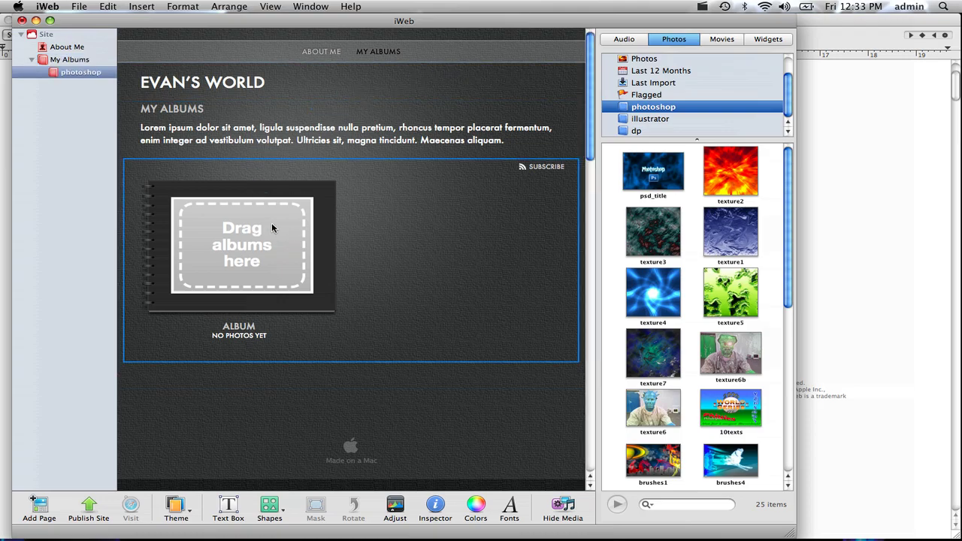
scroll(248, 349, down, 5)
scroll(248, 349, down, 5)
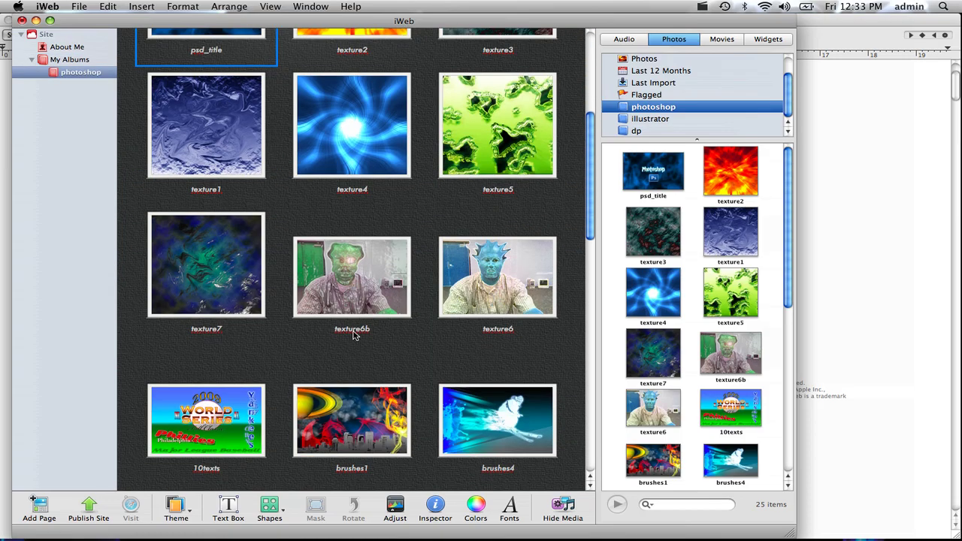
scroll(225, 188, up, 8)
click(68, 60)
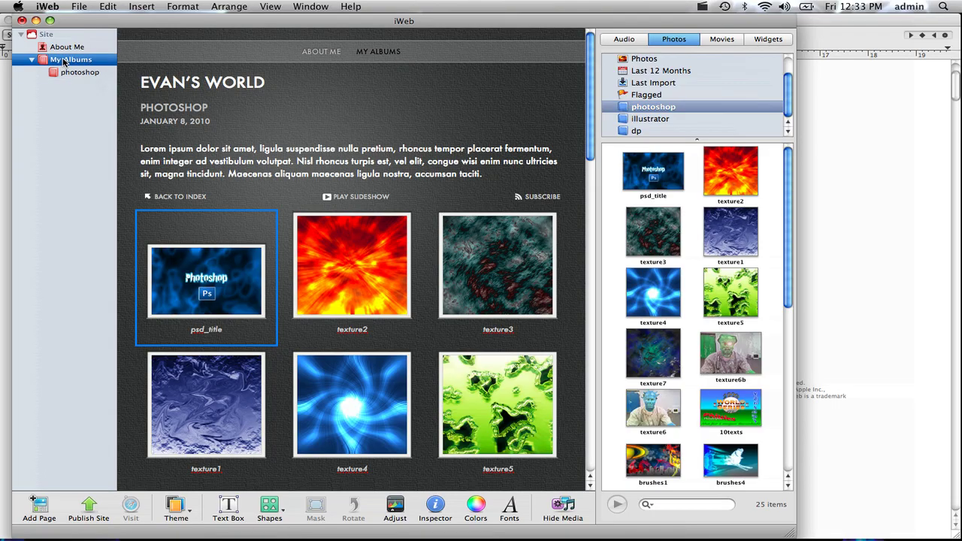
Add the illustrator album to My Albums, then review both new album pages.
click(641, 121)
drag(647, 123, 215, 262)
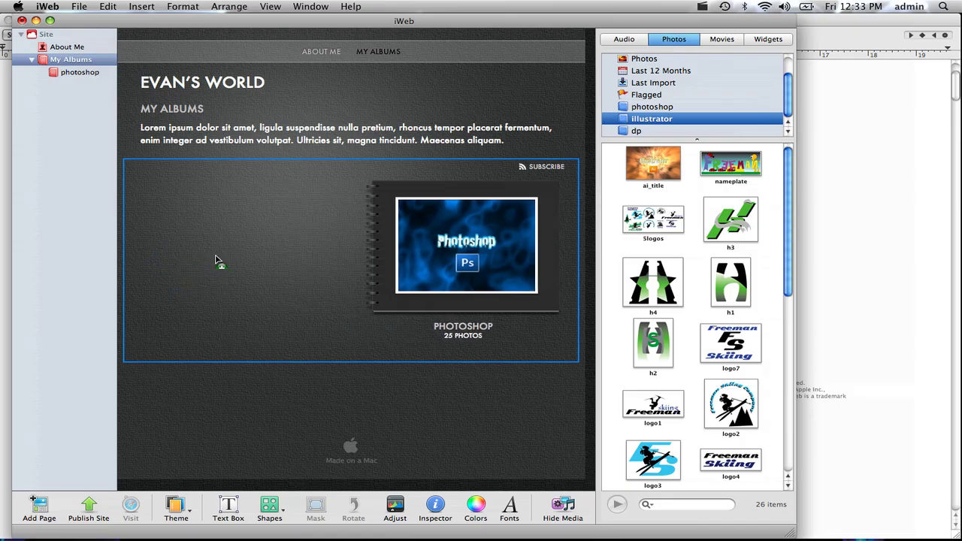
scroll(359, 301, down, 4)
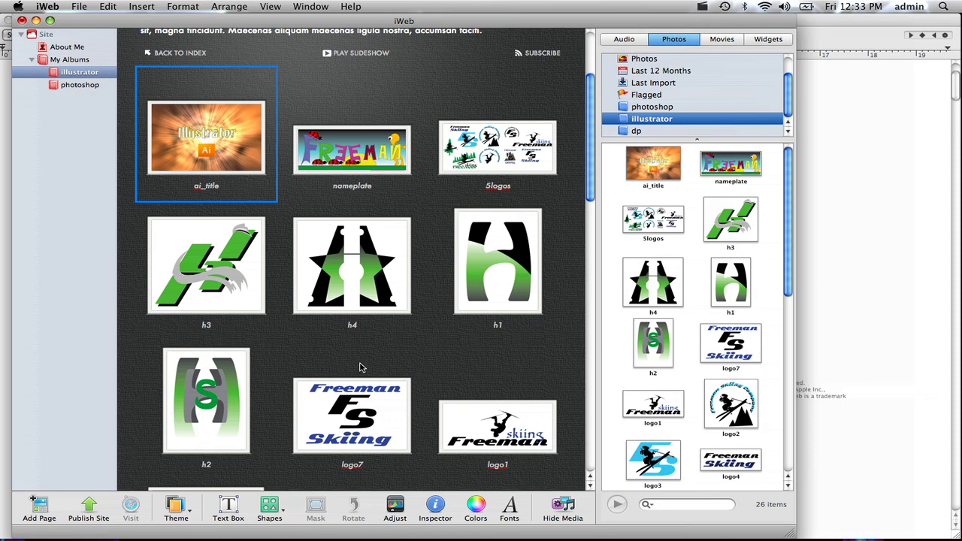
scroll(354, 350, up, 2)
click(66, 60)
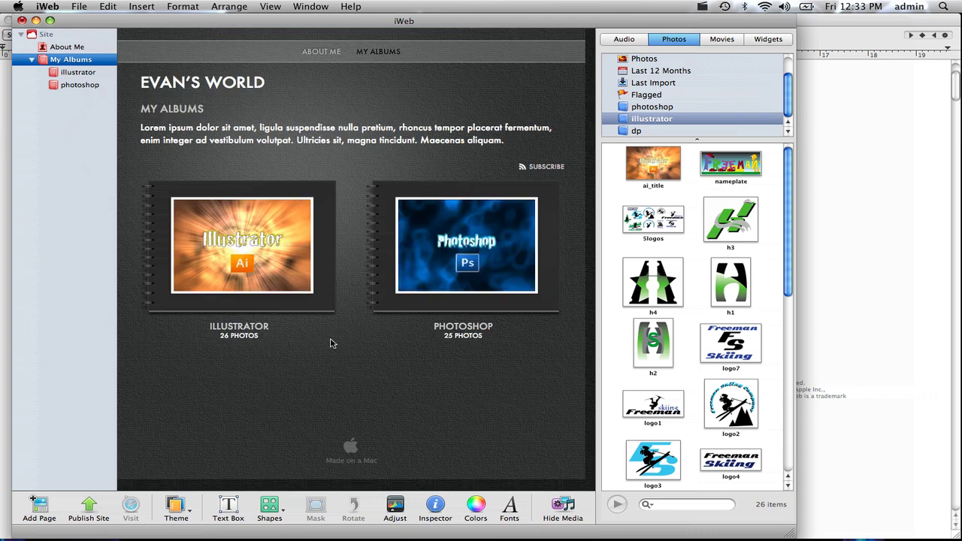
click(73, 74)
click(80, 86)
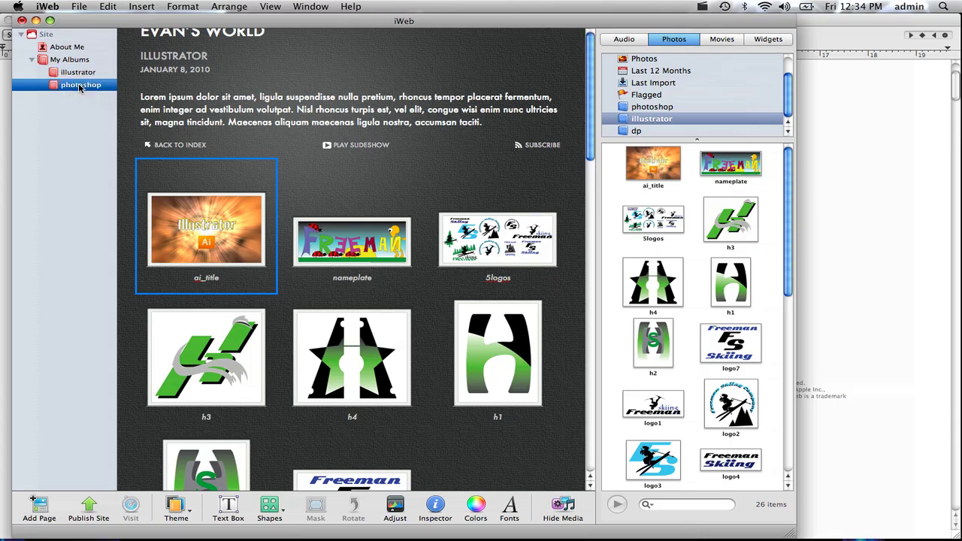
click(79, 74)
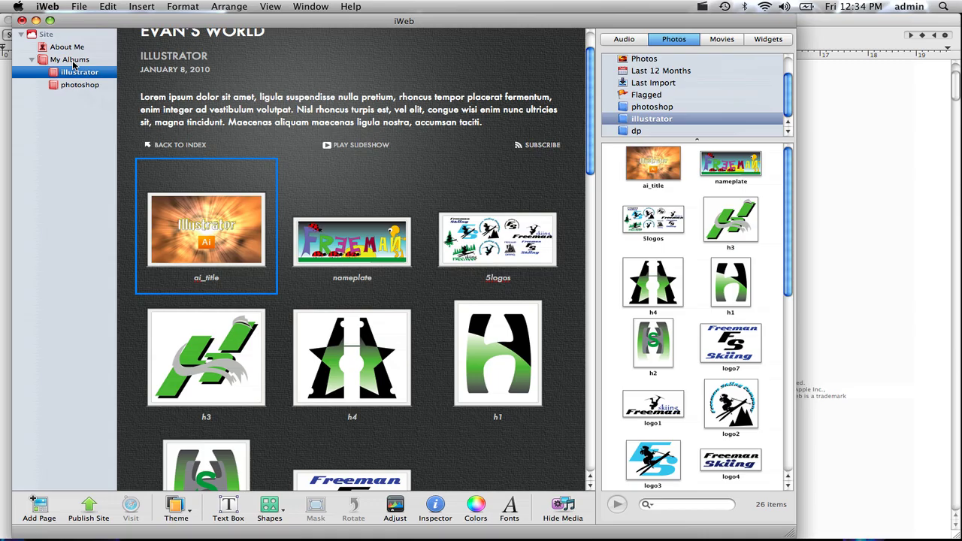
click(74, 61)
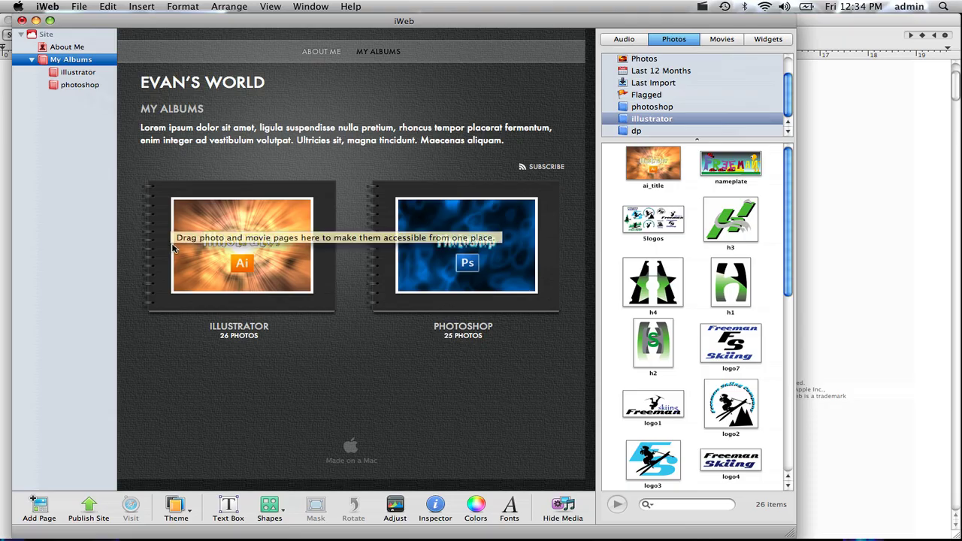
click(304, 519)
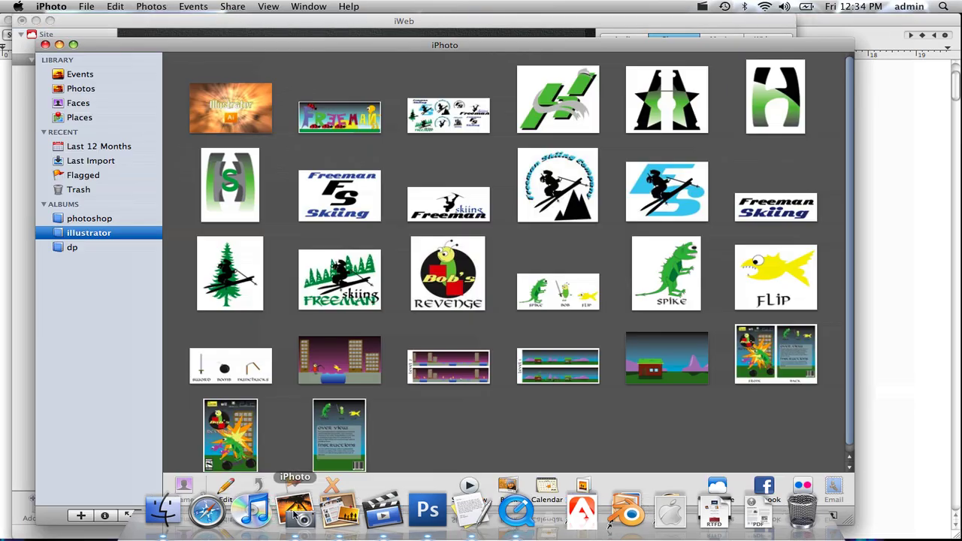
click(240, 129)
drag(240, 129, 190, 119)
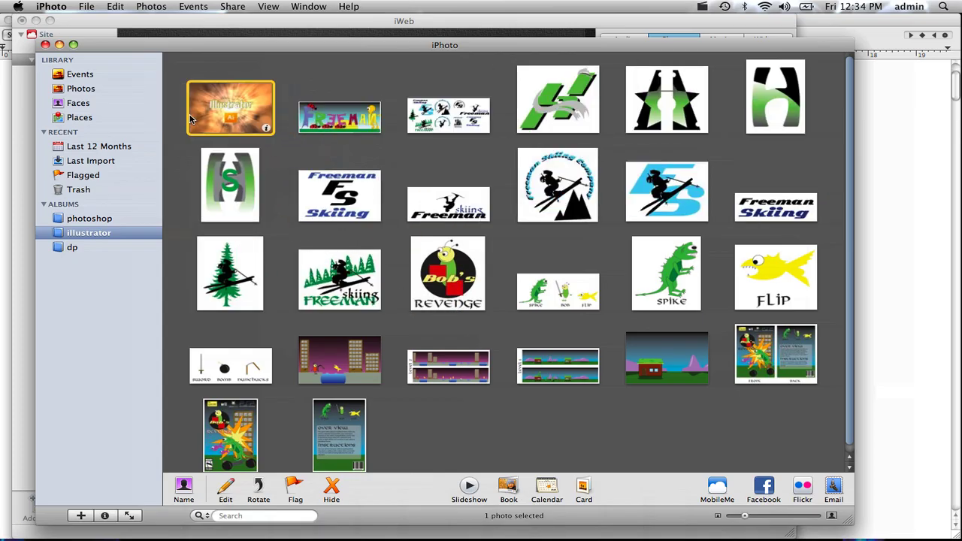
click(287, 128)
click(261, 124)
double_click(261, 125)
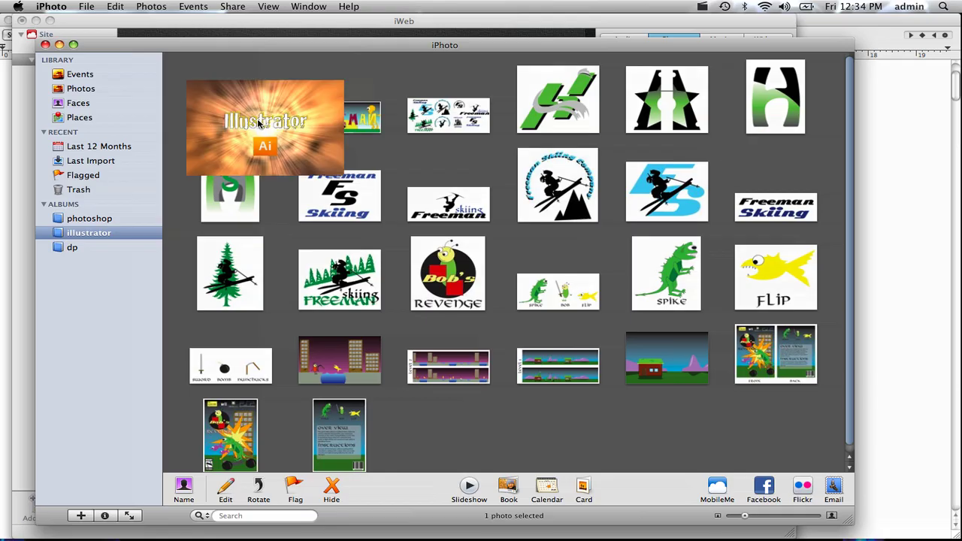
double_click(260, 123)
click(100, 219)
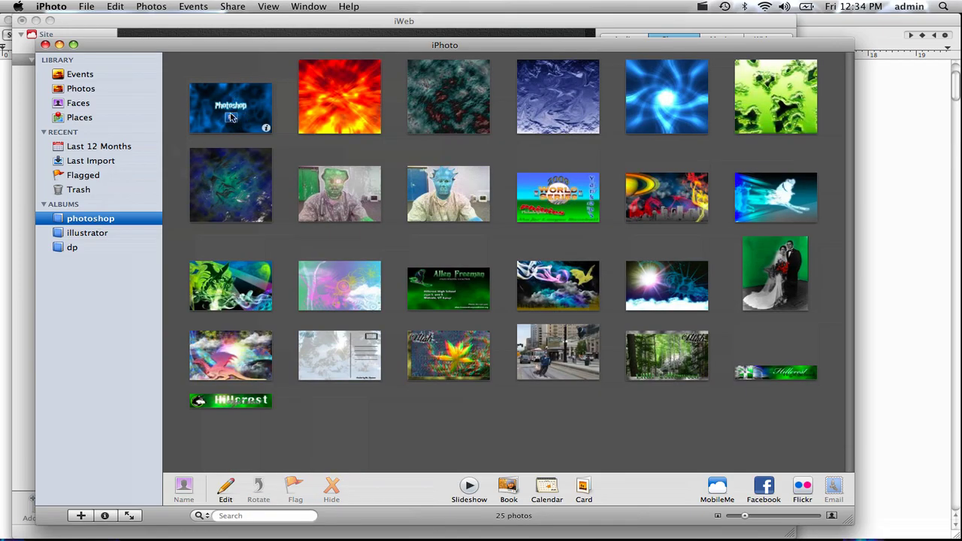
click(102, 27)
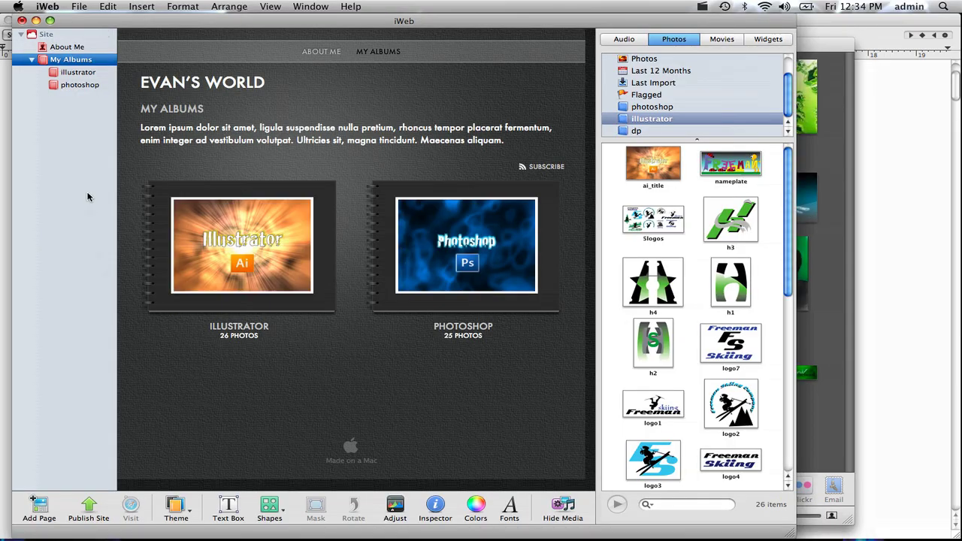
Drag the dp album onto the My Albums page and return to the album index.
drag(629, 128, 241, 427)
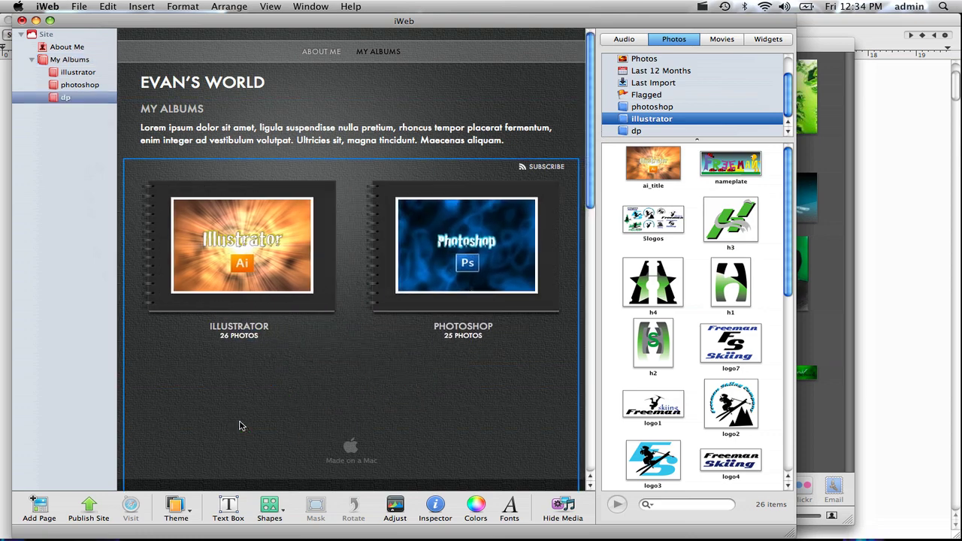
click(71, 60)
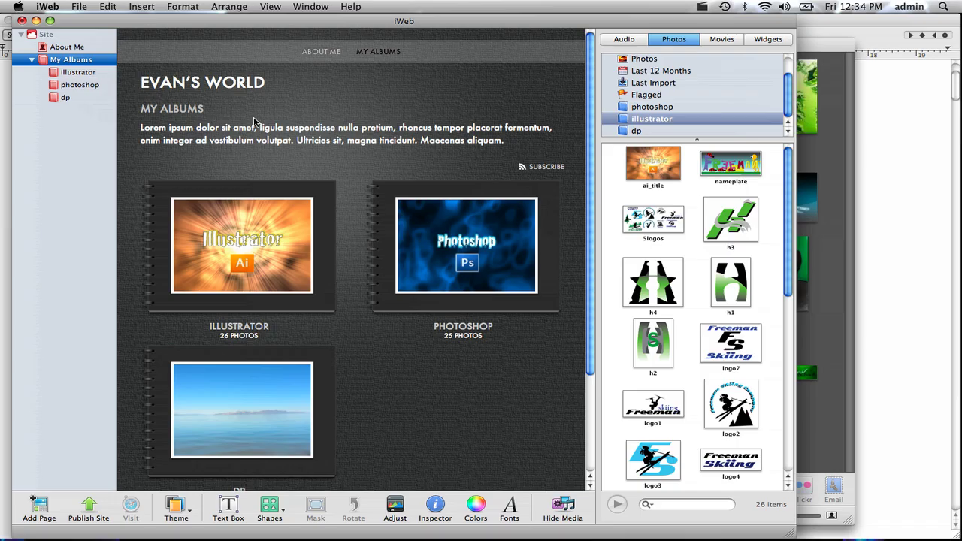
click(251, 128)
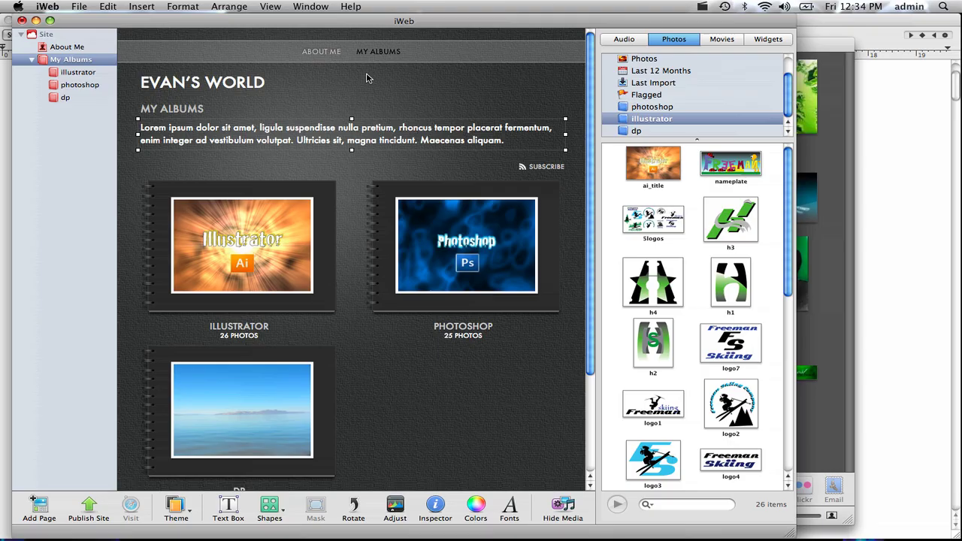
Visit the illustrator and photoshop album pages, then return to the About Me page.
click(78, 72)
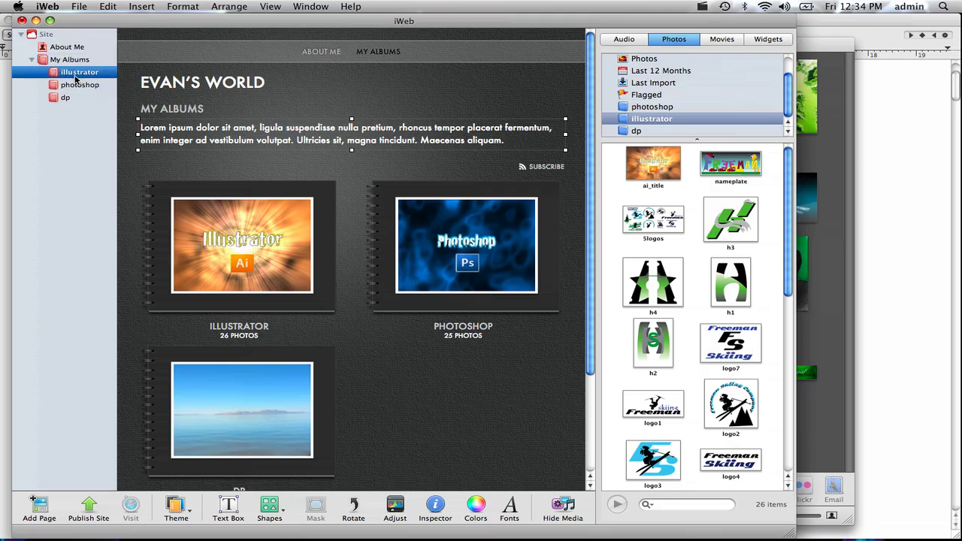
click(75, 85)
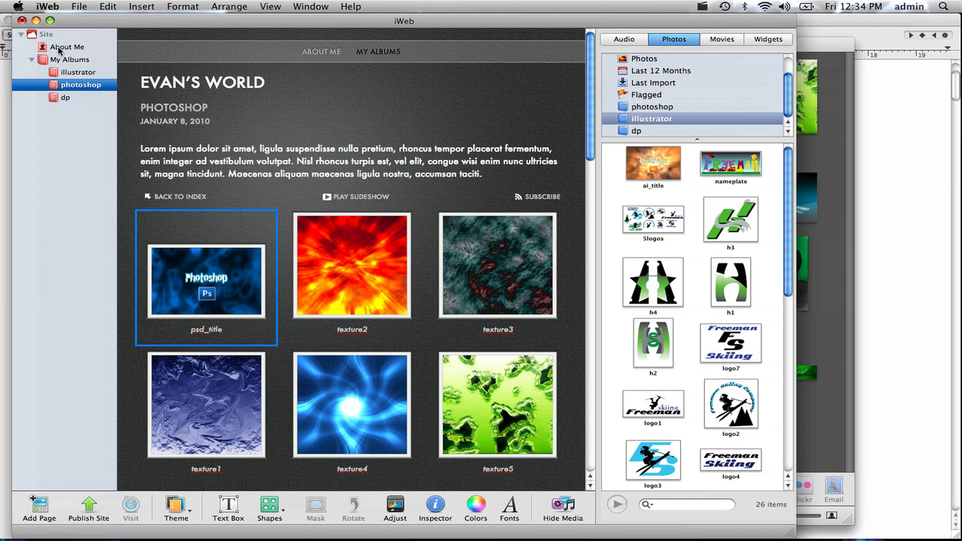
click(61, 48)
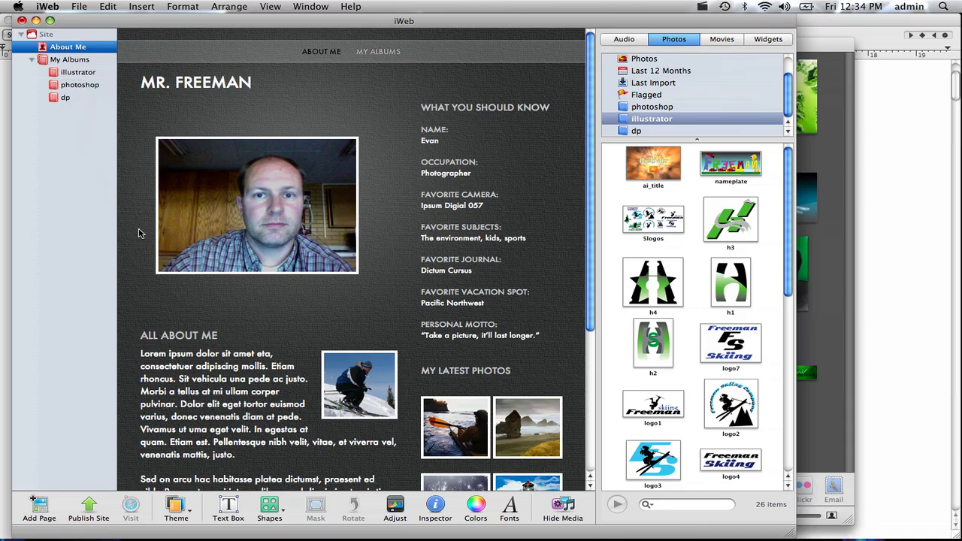